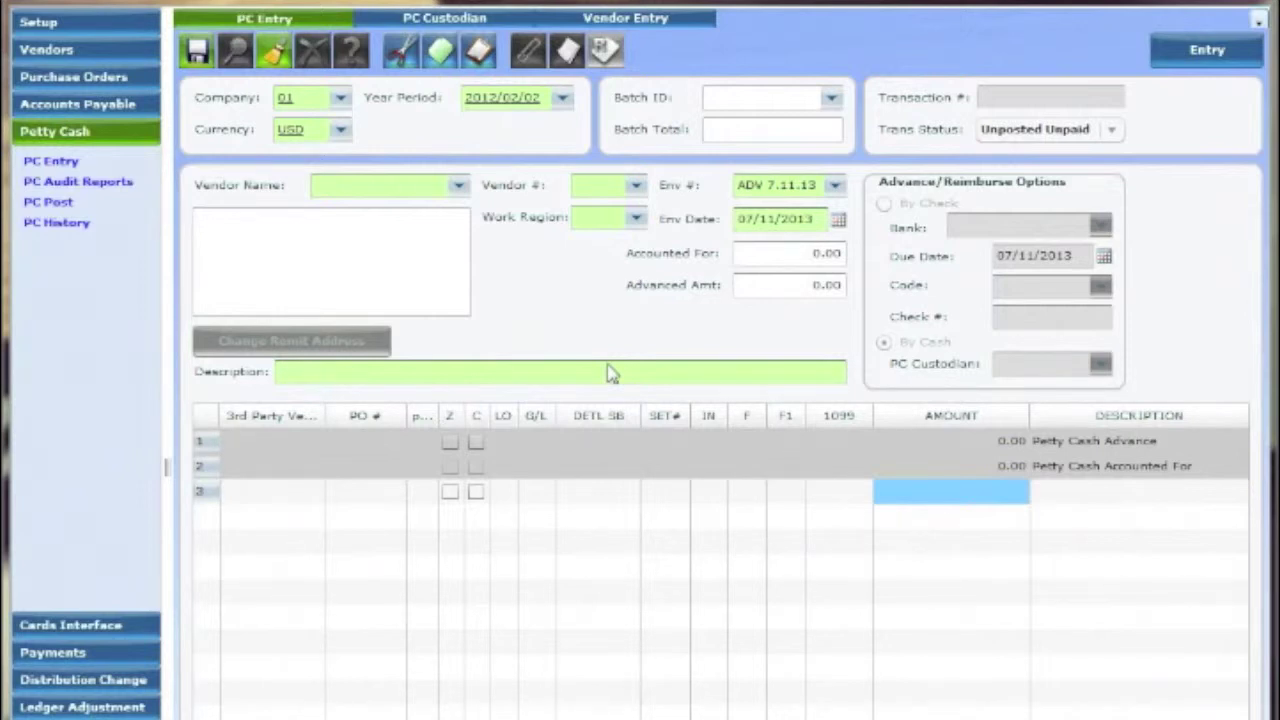
# - Expand the Setup section of the navigation pane to list its setup pages
pyautogui.click(108, 22)
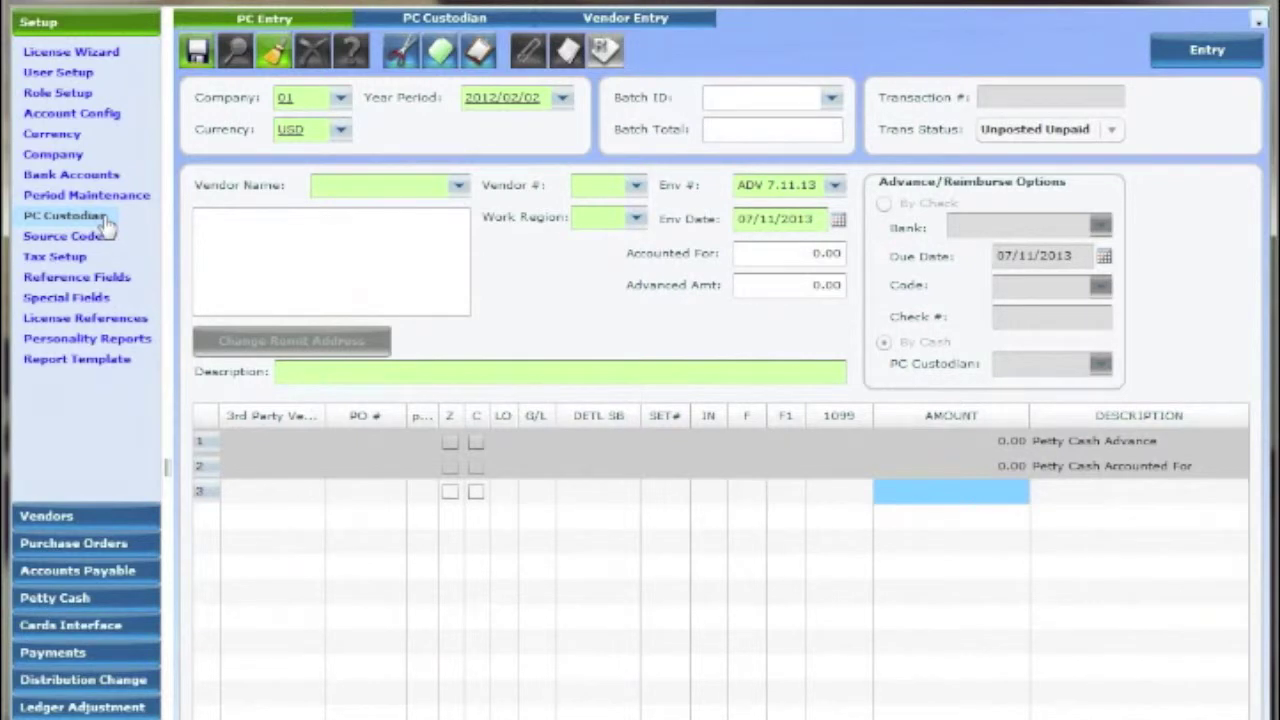
# - Open the PC Custodian setup record for CUSTODIAN 1 (company 01, USD, account 01-020-1005)
pyautogui.click(413, 22)
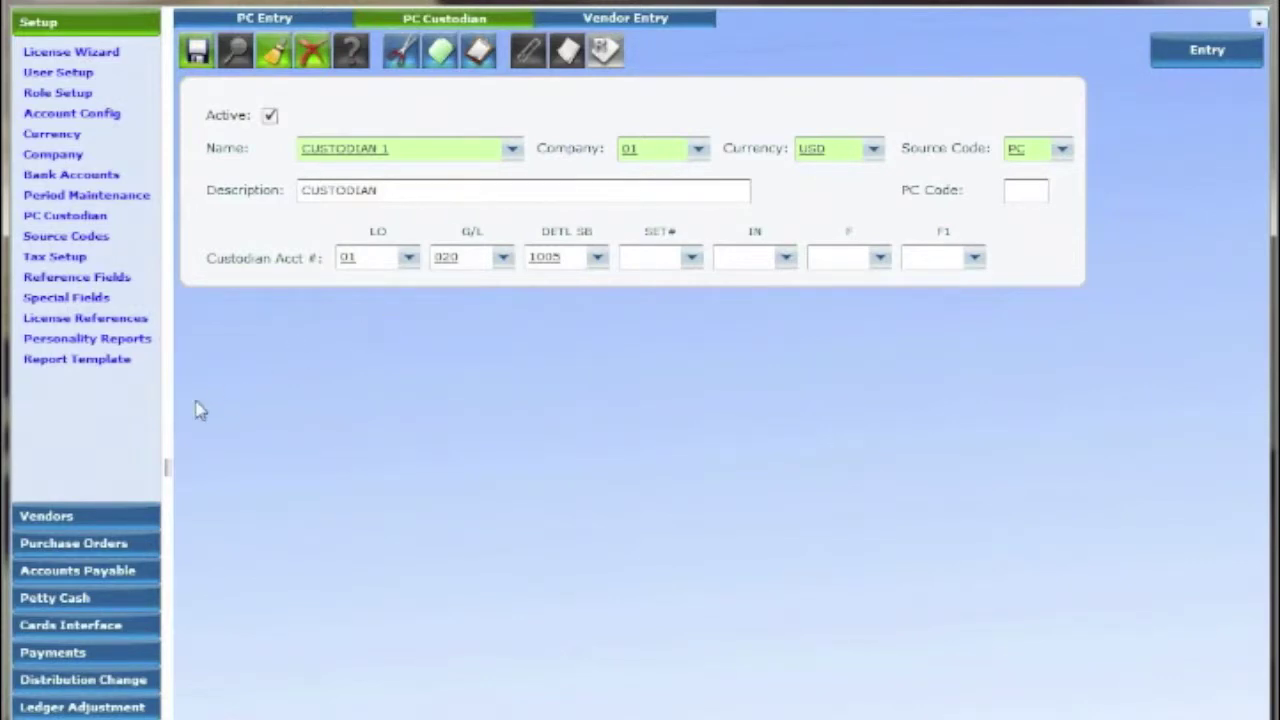
# - Check the vendor's petty cash accounts (01-020-1006), then go back to the PC Entry form
pyautogui.click(86, 516)
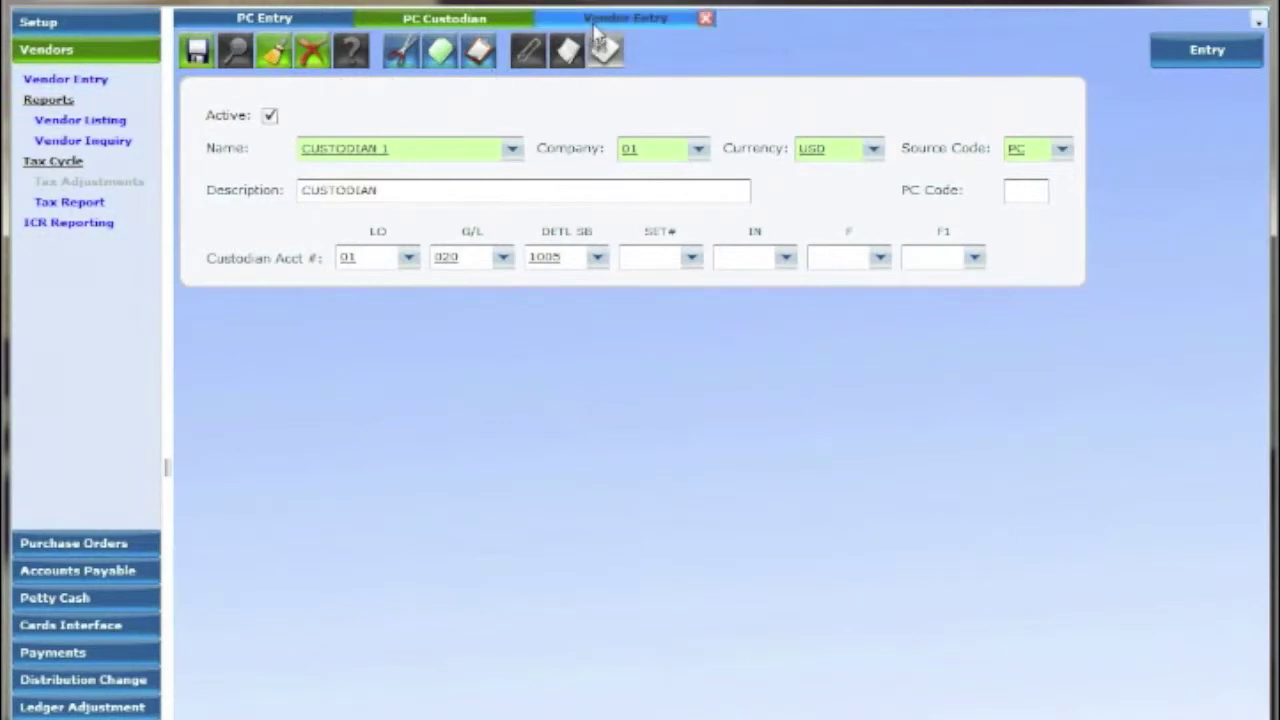
pyautogui.click(622, 18)
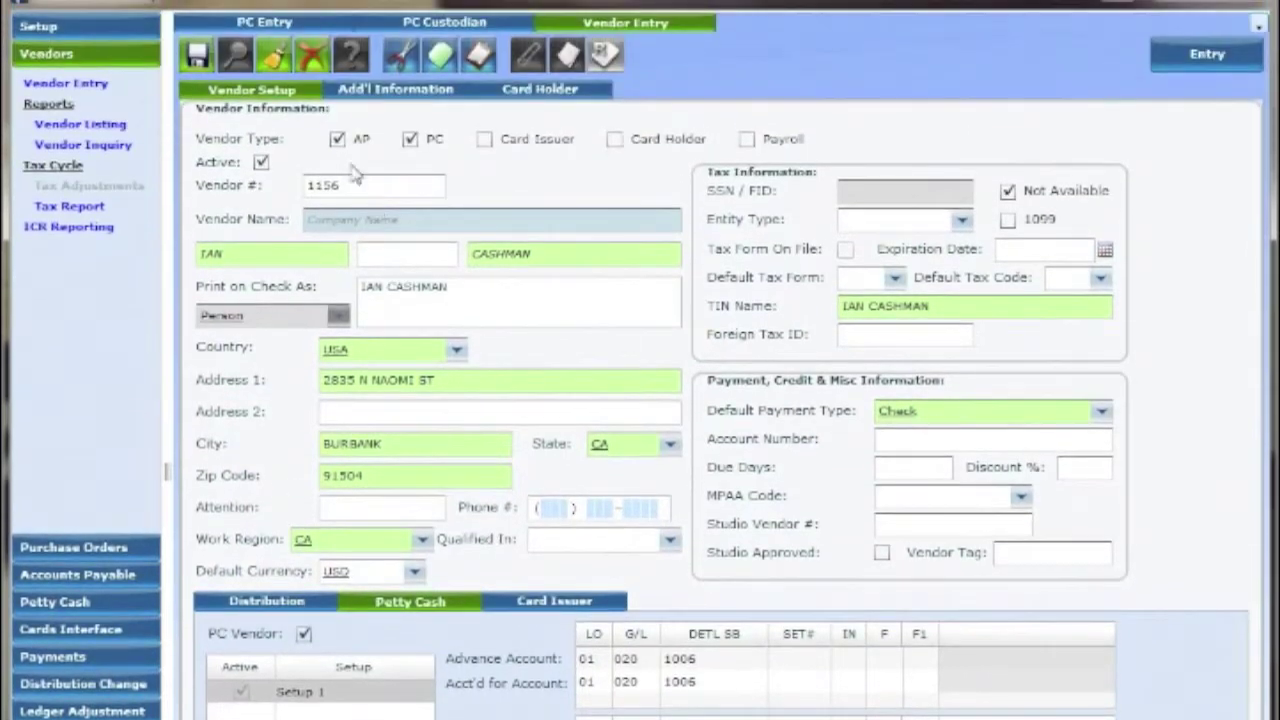
pyautogui.click(256, 26)
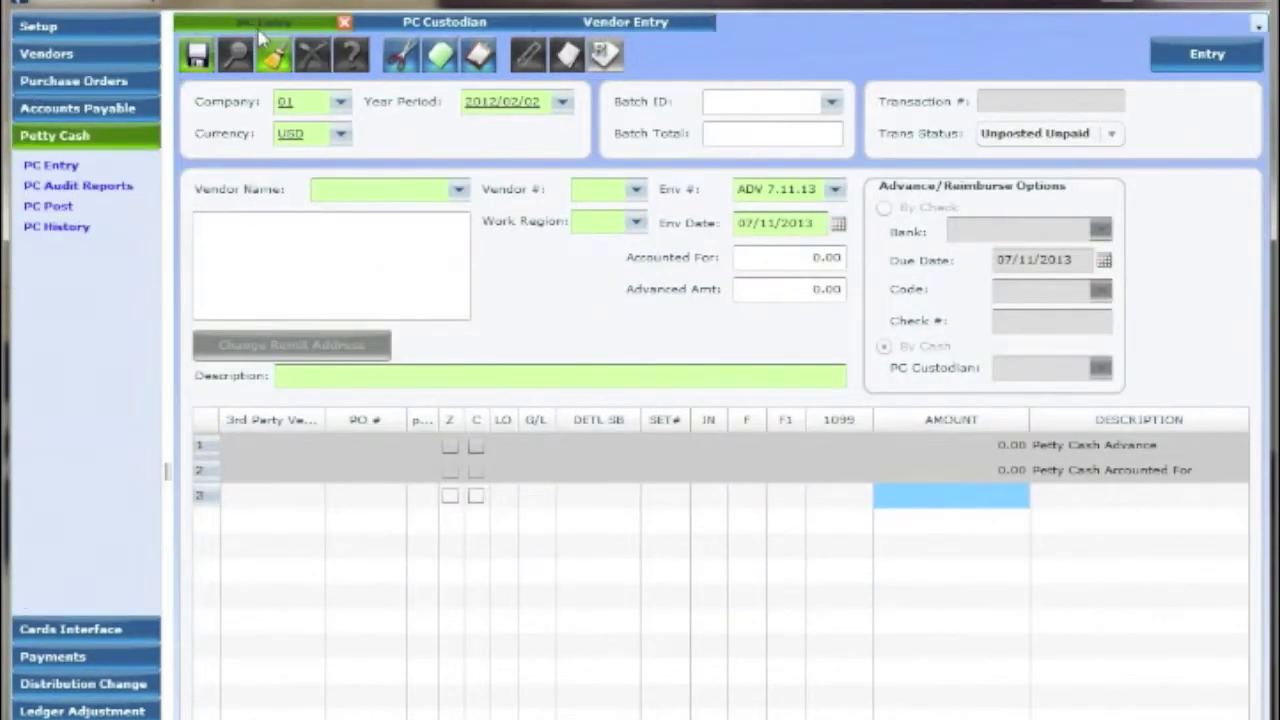
# - Pick the petty cash vendor by entering CASH in Vendor Name and accepting the match
pyautogui.click(395, 195)
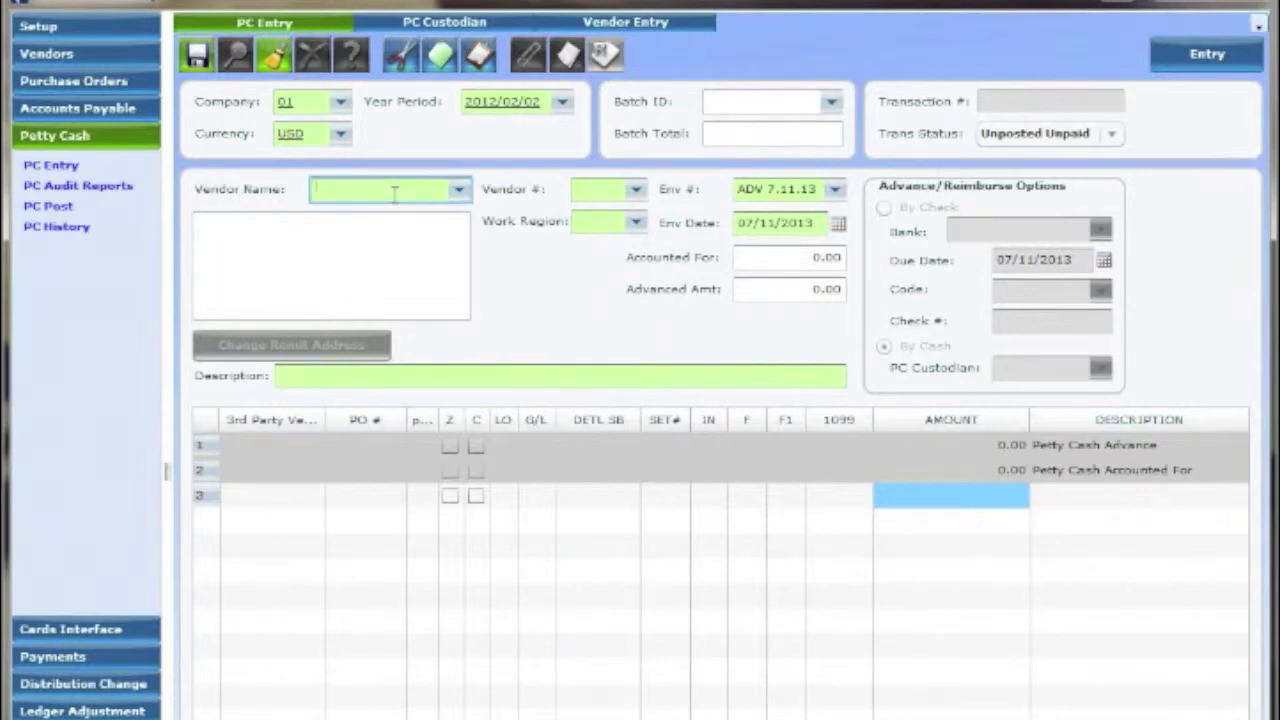
pyautogui.write('CASH')
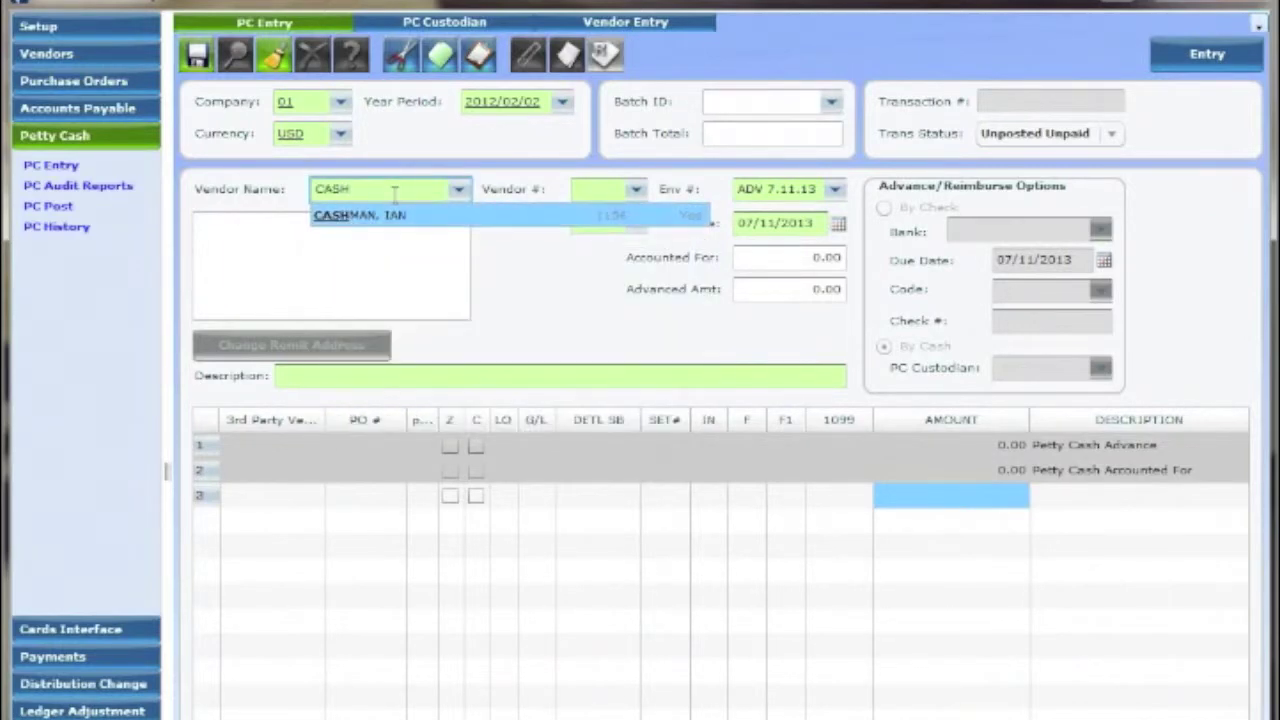
pyautogui.press('Return')
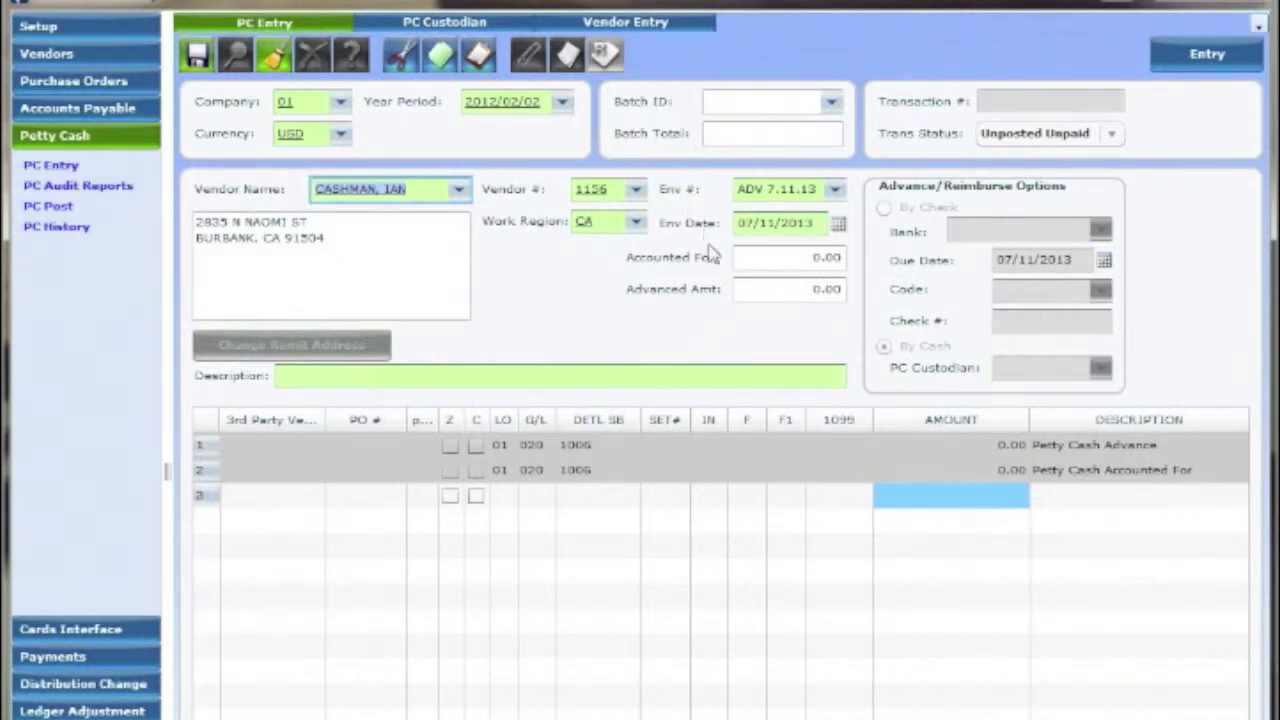
# - Enter 200.00 as the advanced amount
pyautogui.click(802, 290)
pyautogui.write('200')
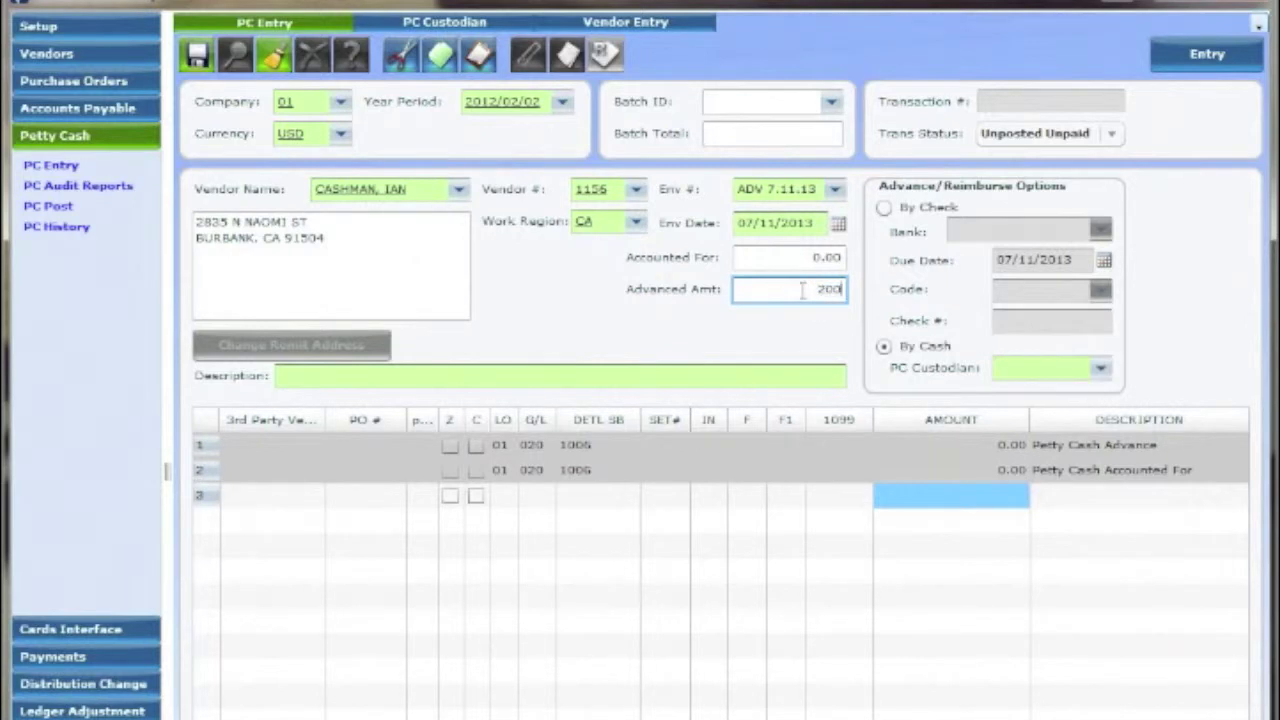
pyautogui.press('Tab')
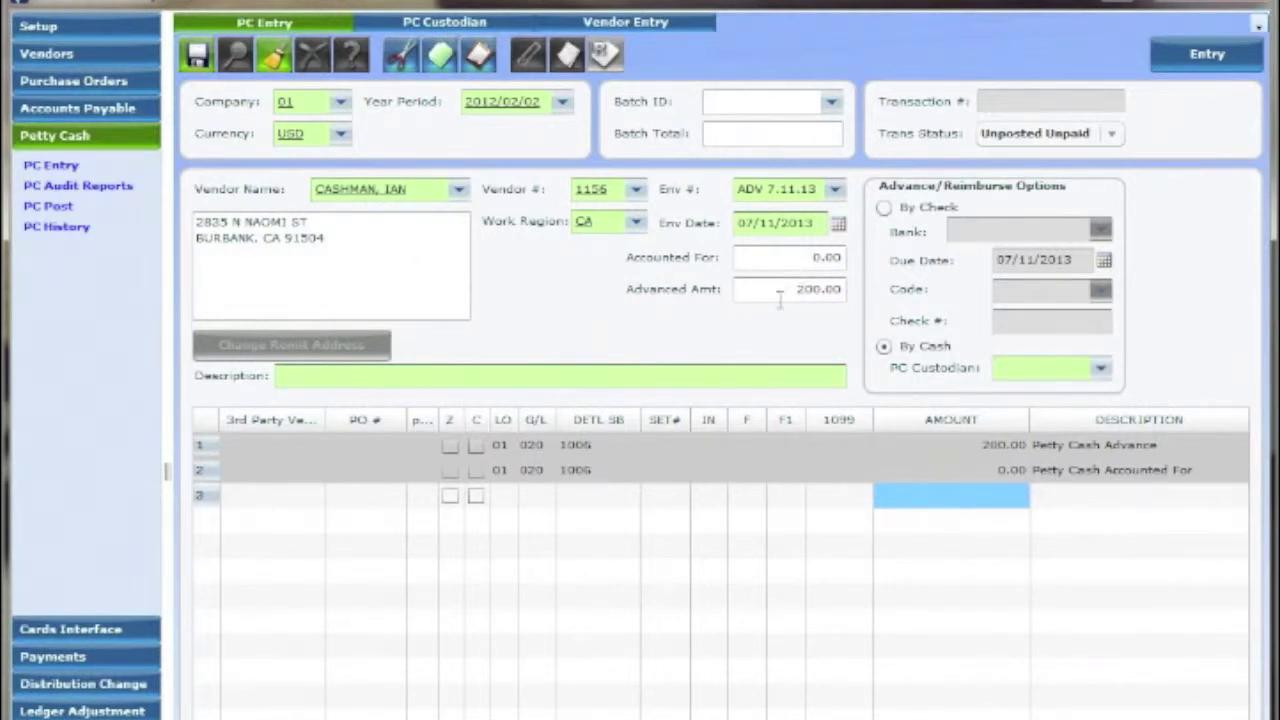
# - Set the advance to be paid by check from CITY NATIONAL BANK
pyautogui.click(884, 208)
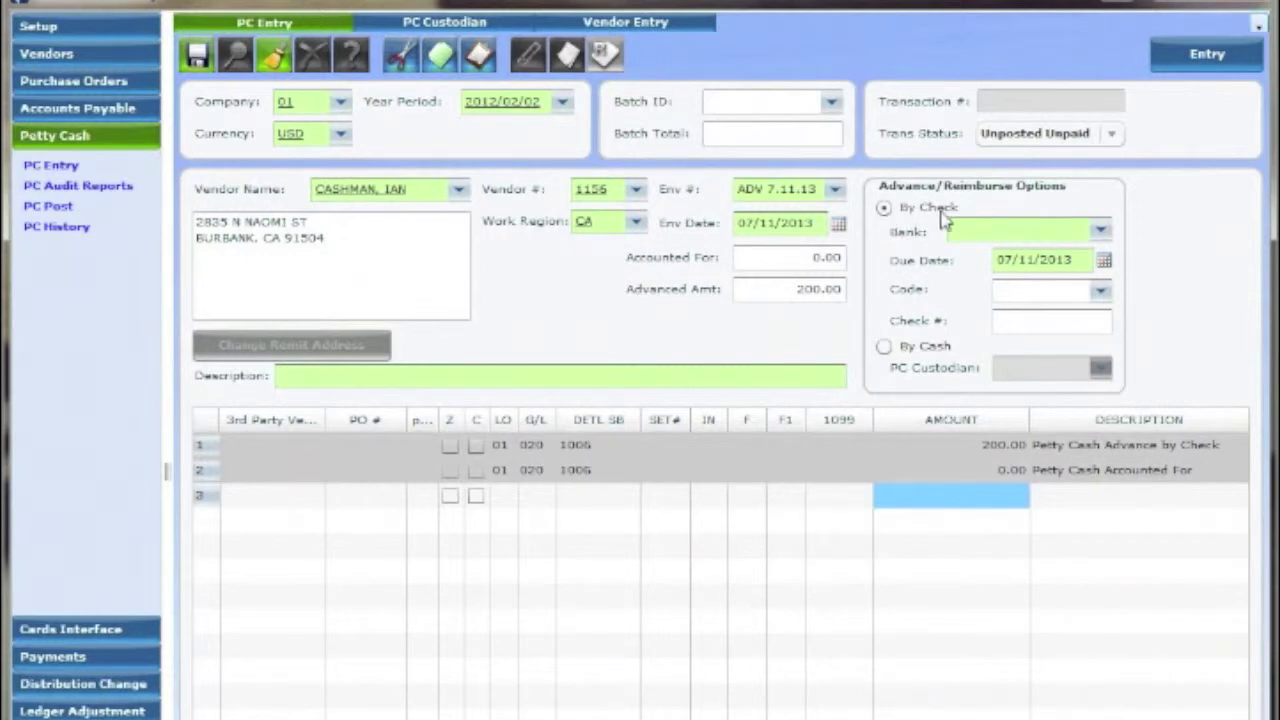
pyautogui.click(978, 225)
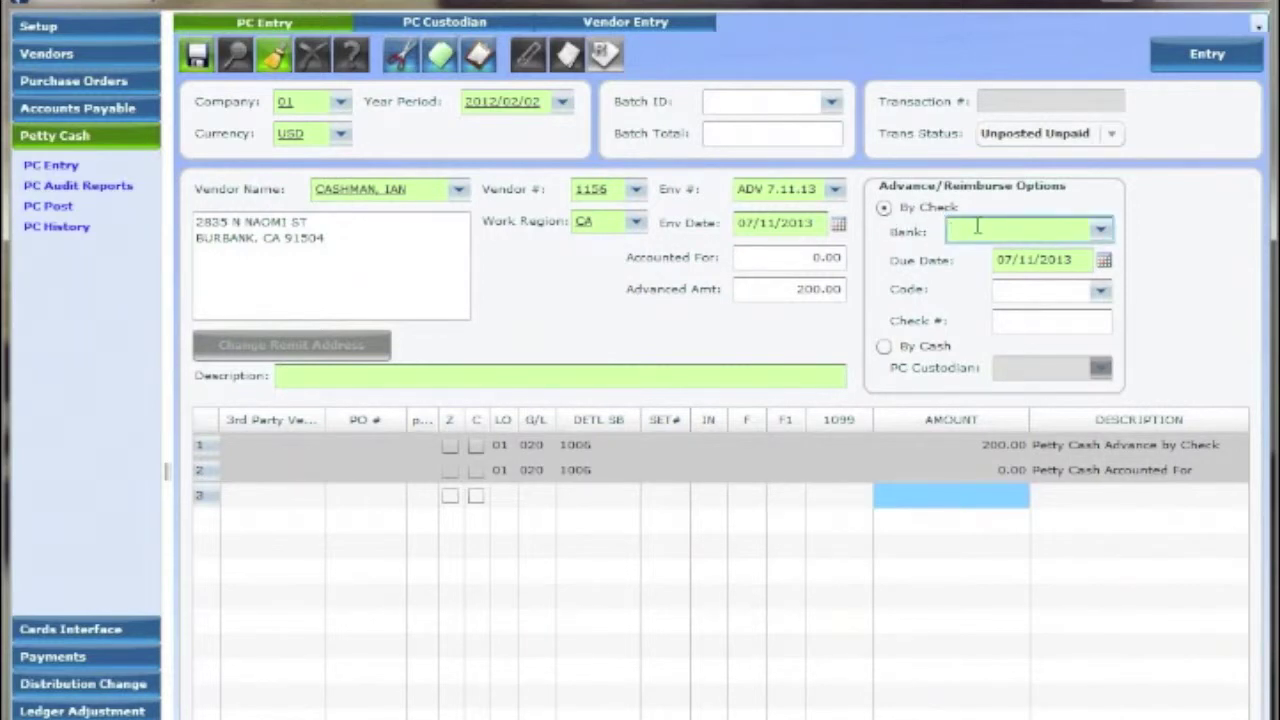
pyautogui.write('C')
pyautogui.click(985, 255)
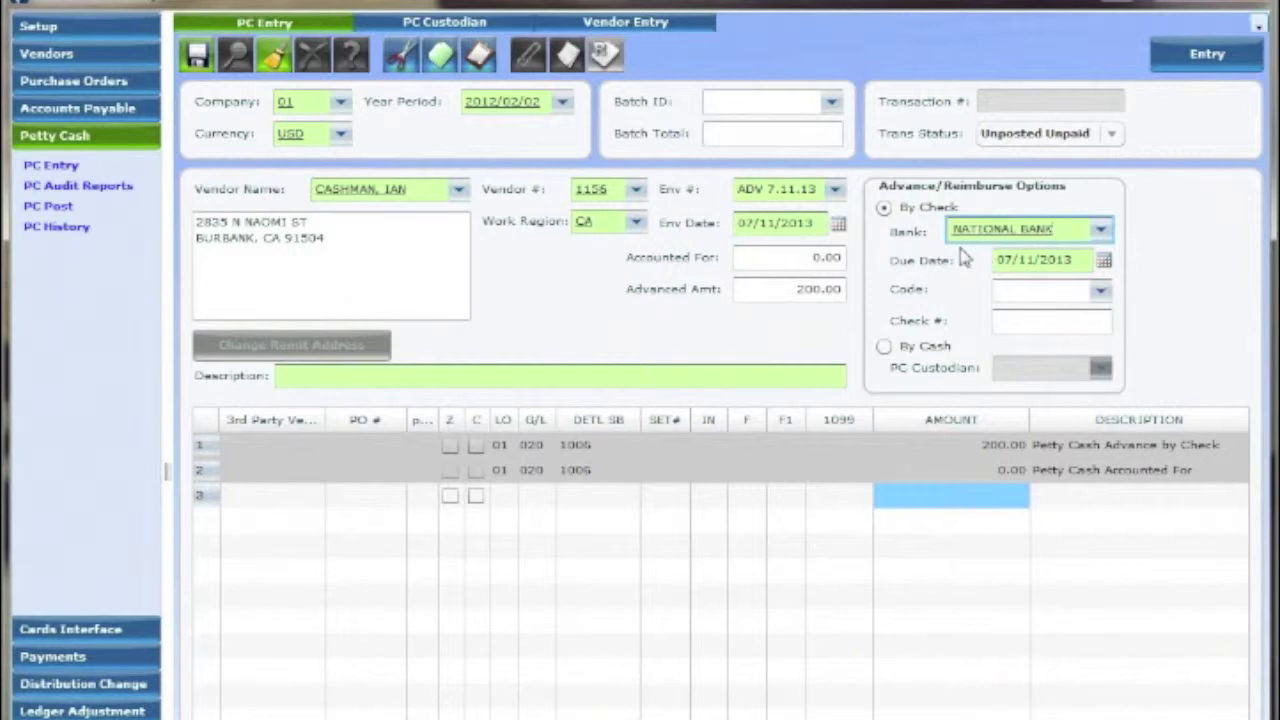
# - Switch the advance to payment by cash with CUSTODIAN 1 as the custodian
pyautogui.click(884, 346)
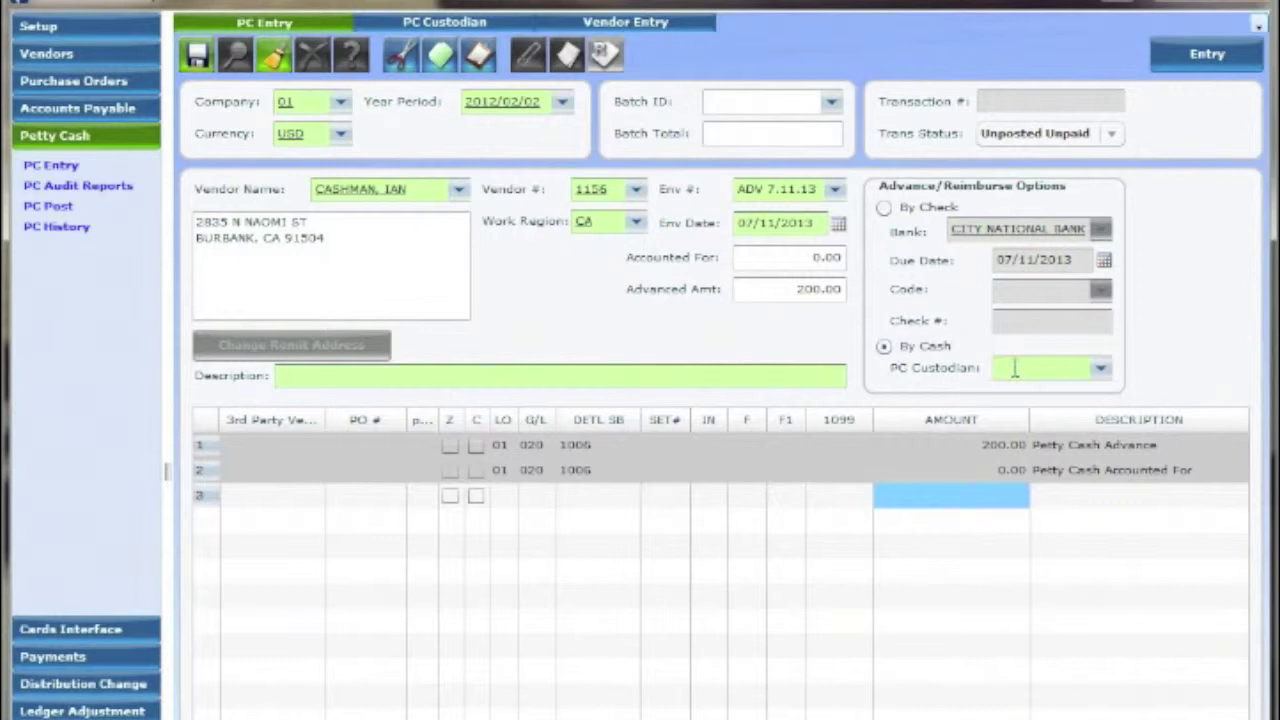
pyautogui.click(1015, 369)
pyautogui.write('CU')
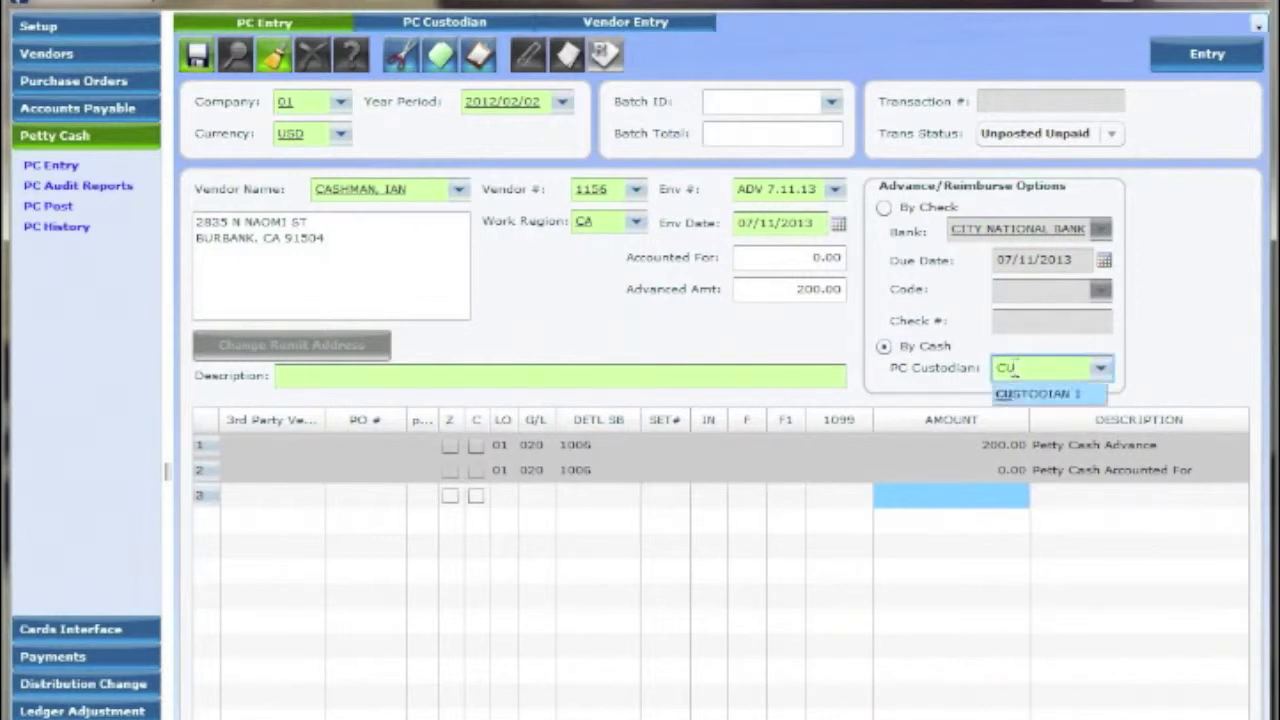
pyautogui.click(1014, 395)
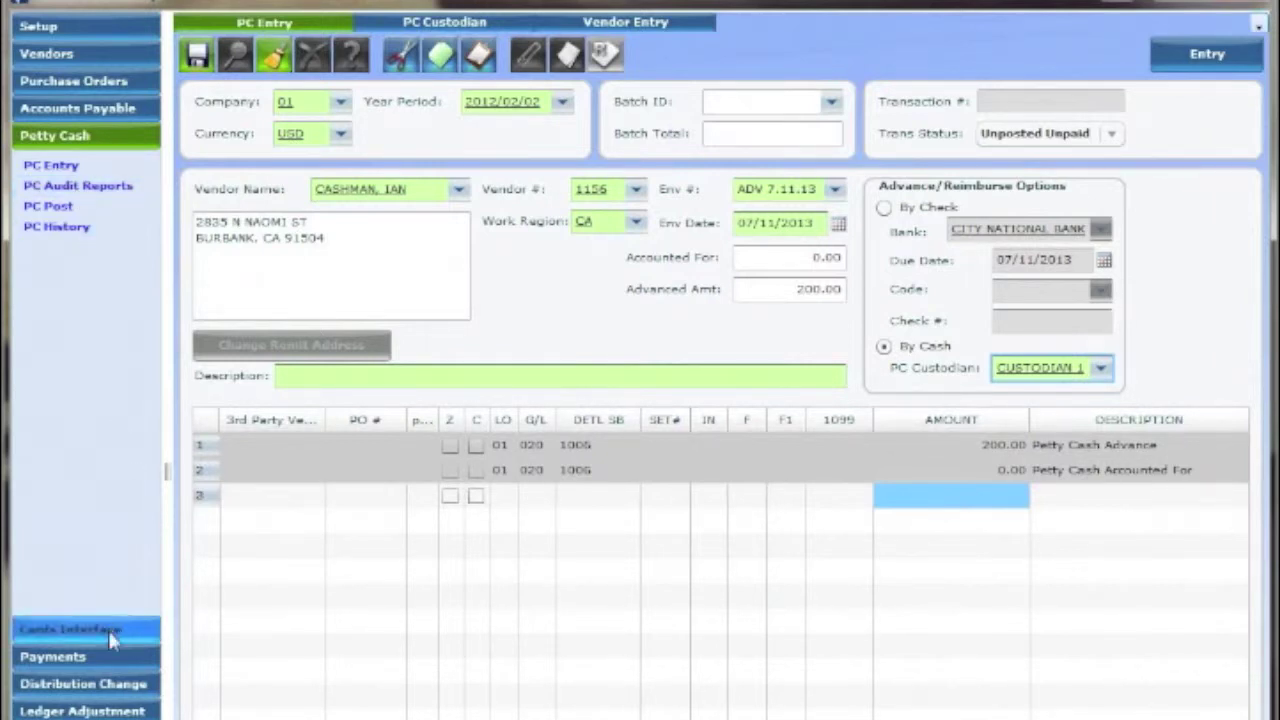
pyautogui.click(107, 656)
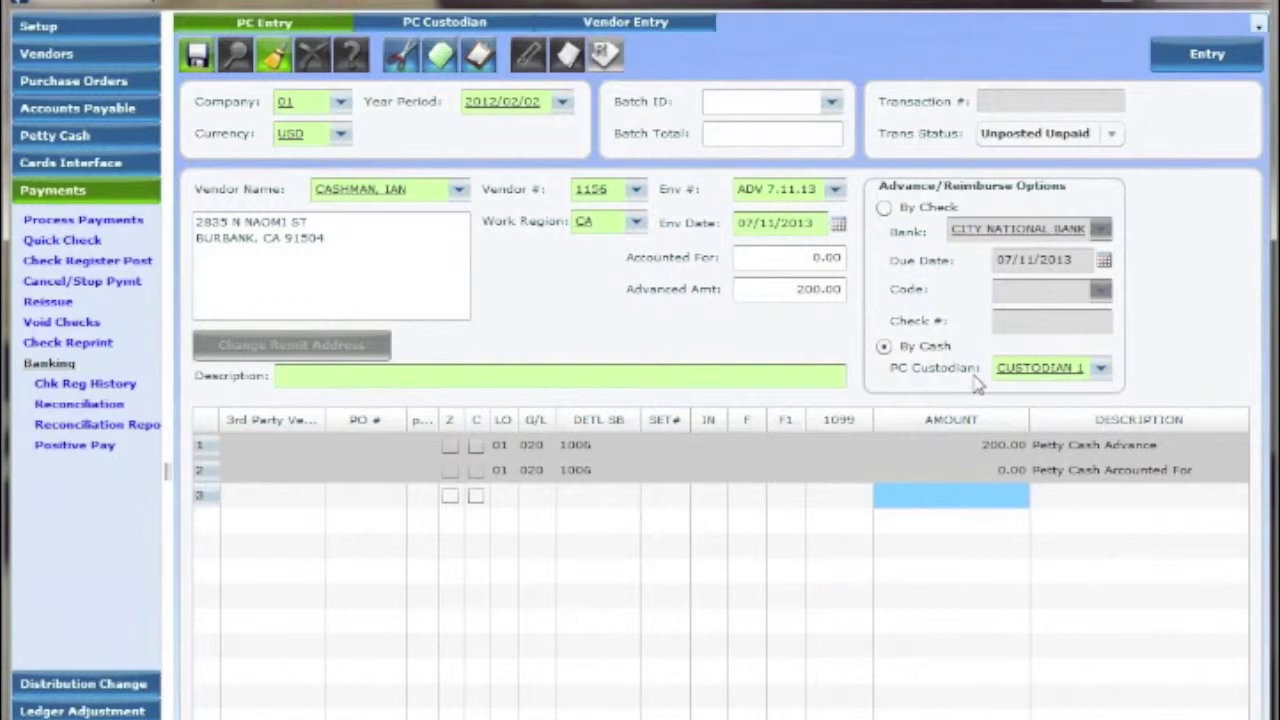
# - Clear the 200.00 advanced amount and enter 180.00 as the accounted-for amount
pyautogui.click(812, 292)
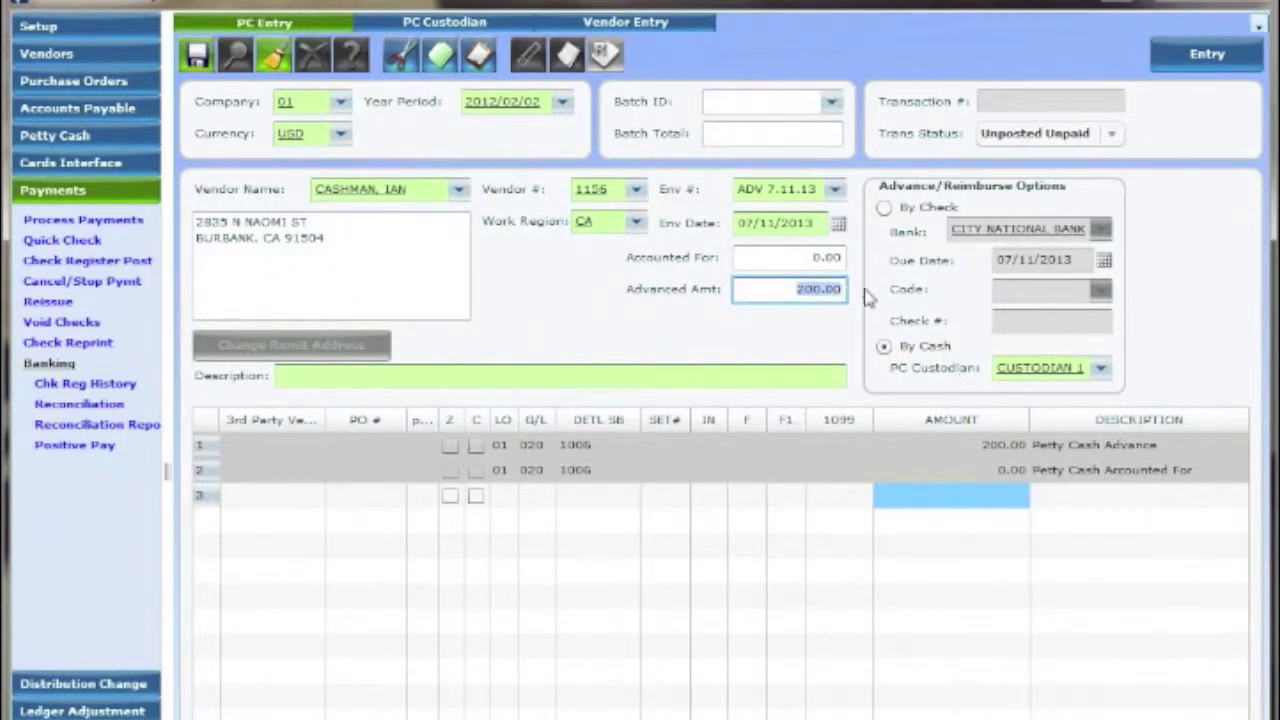
pyautogui.press('BackSpace')
pyautogui.click(816, 258)
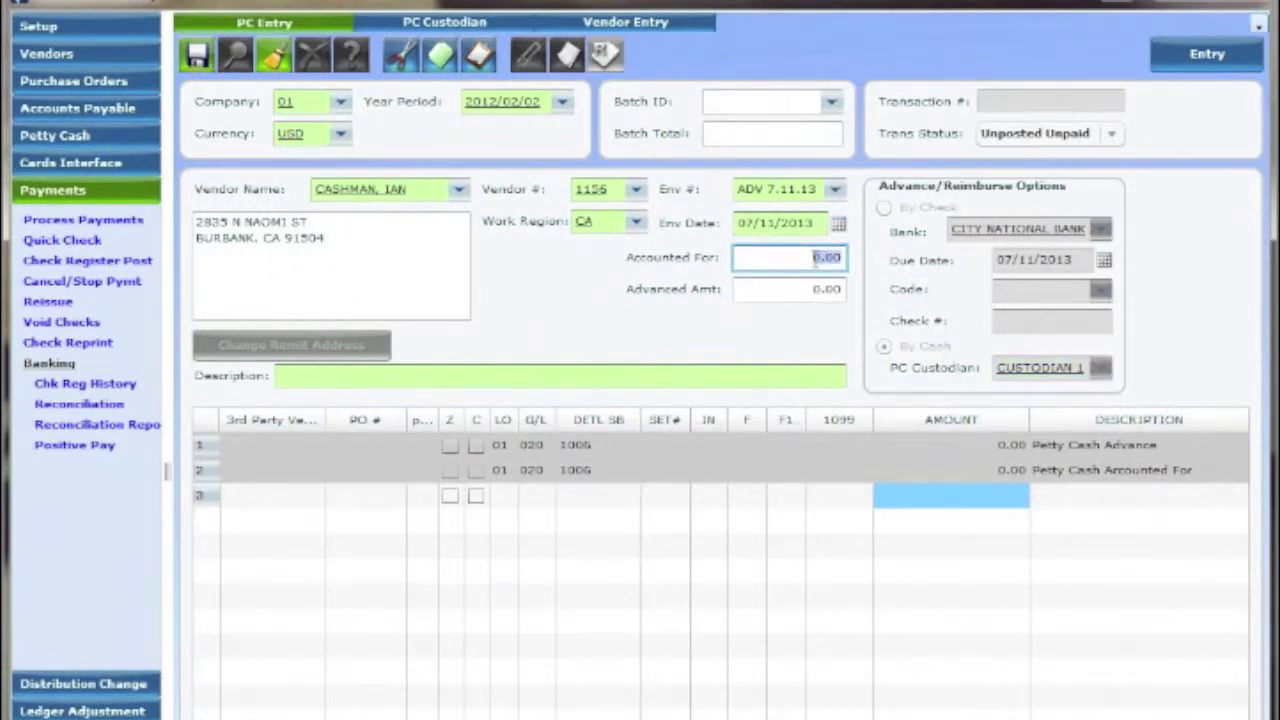
pyautogui.press('BackSpace')
pyautogui.write('180.')
pyautogui.click(748, 421)
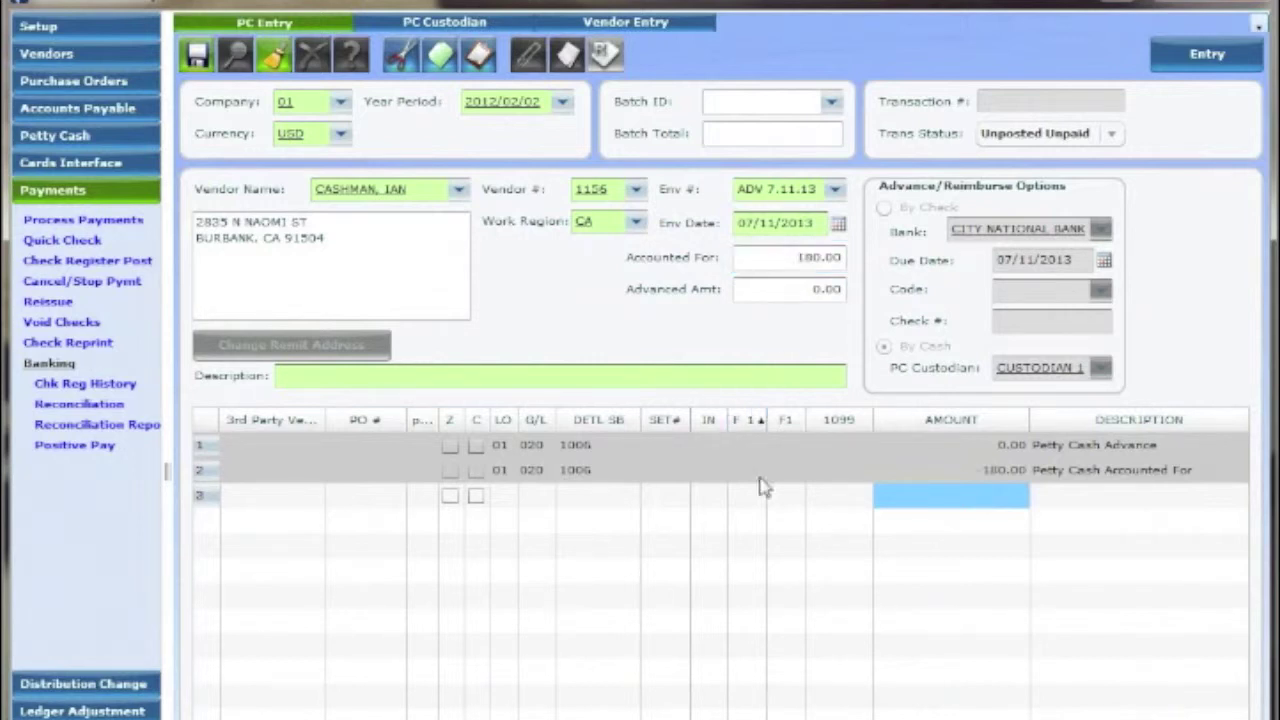
# - Add distribution row 3: LO 01, G/L 502, DETL SB 1102, amount 180.00
pyautogui.click(760, 494)
pyautogui.click(505, 497)
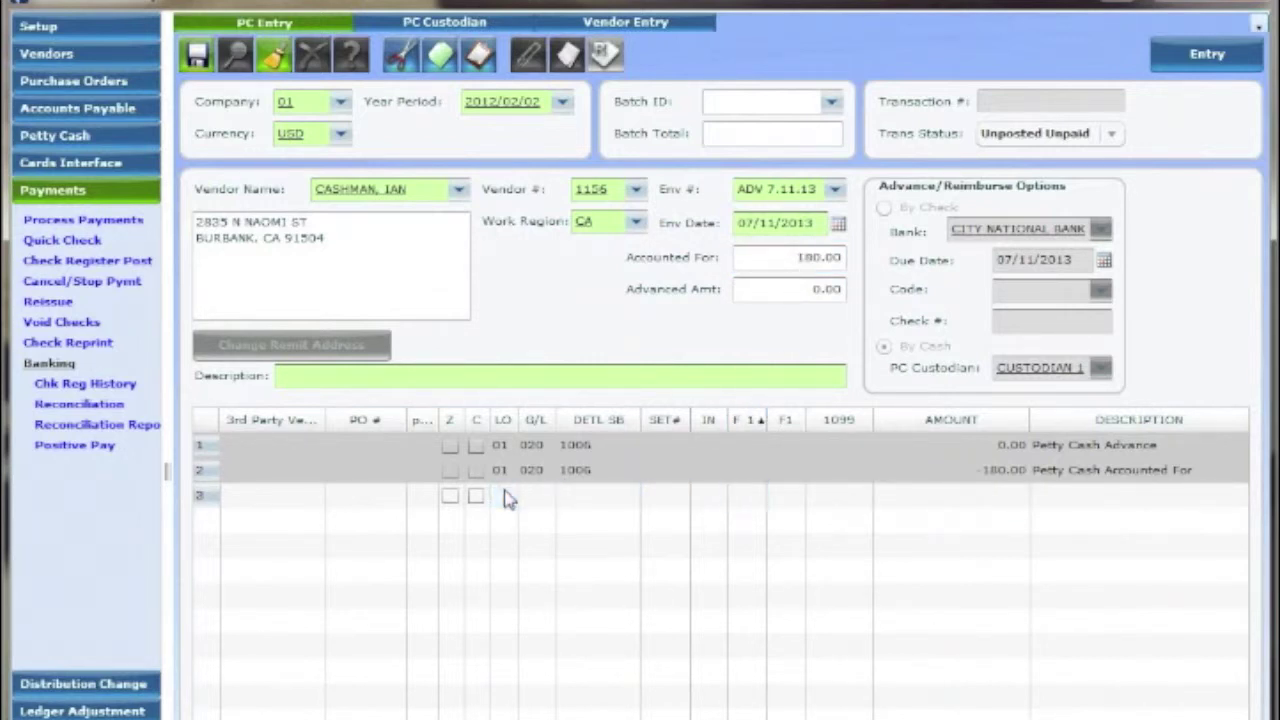
pyautogui.write('01')
pyautogui.press('Tab')
pyautogui.write('502')
pyautogui.press('Tab')
pyautogui.write('11')
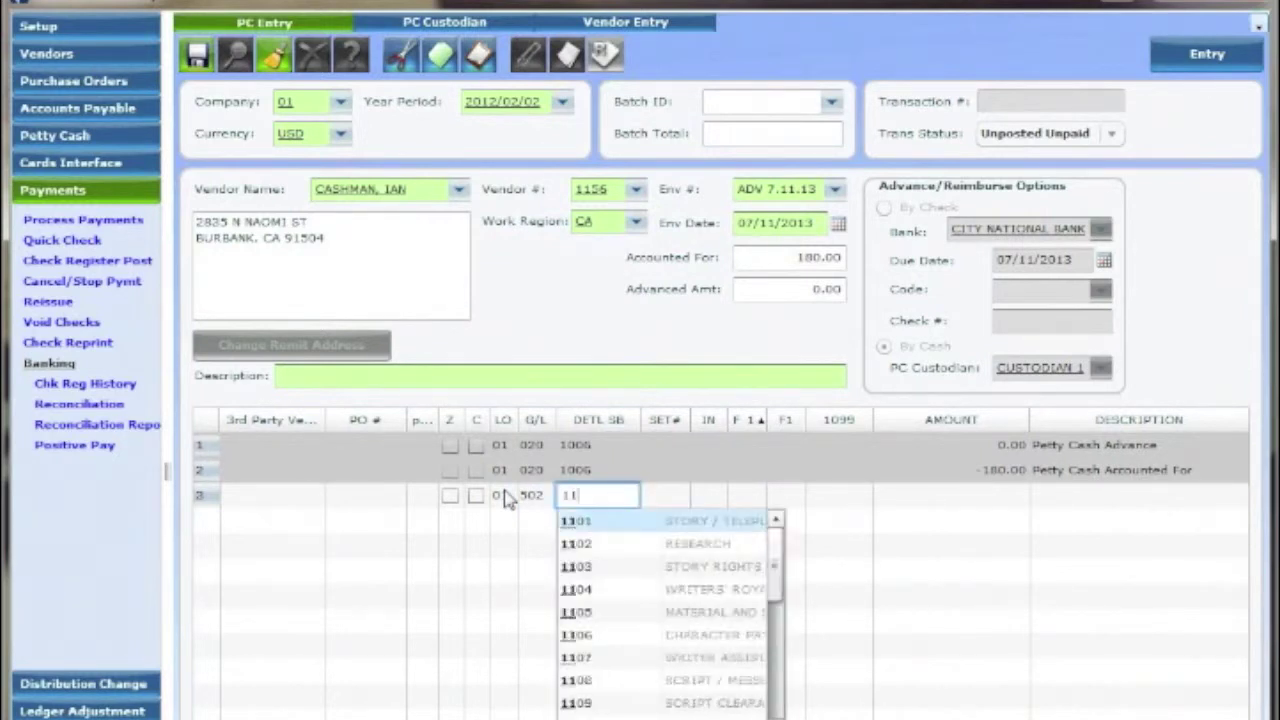
pyautogui.write('02')
pyautogui.press('Tab')
pyautogui.press('Tab')
pyautogui.press('Tab')
pyautogui.press('Tab')
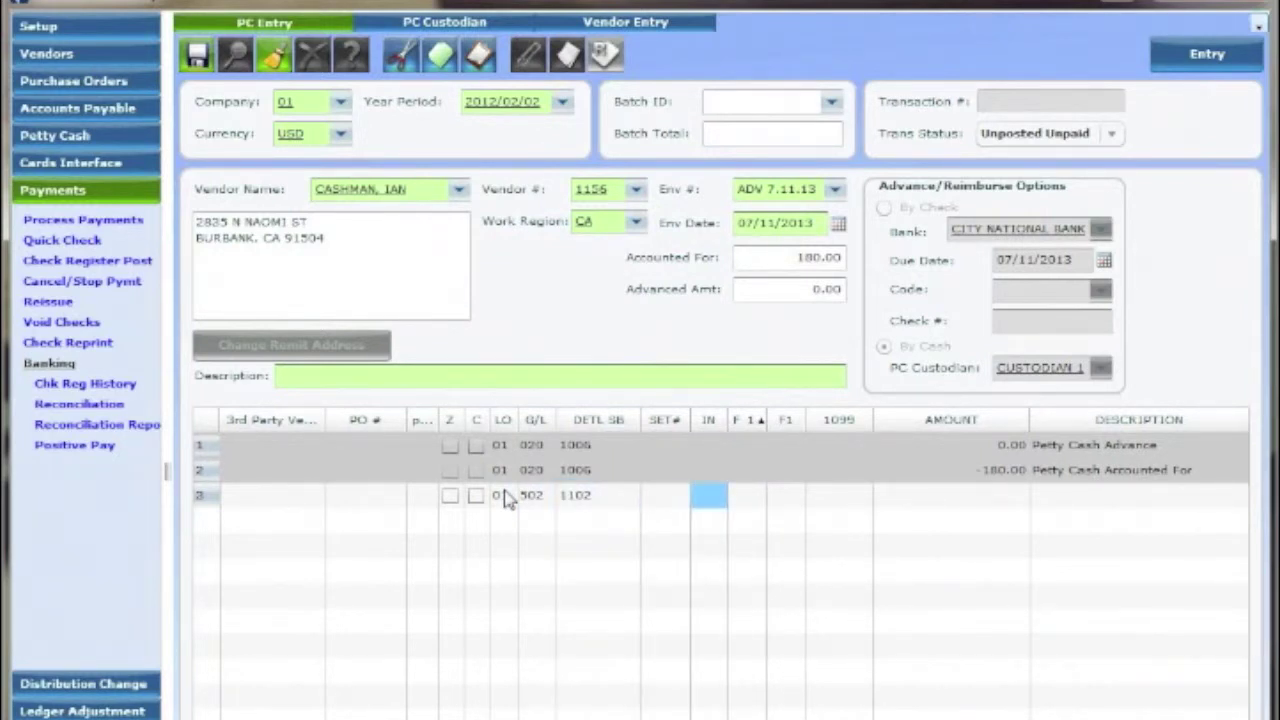
pyautogui.write('180')
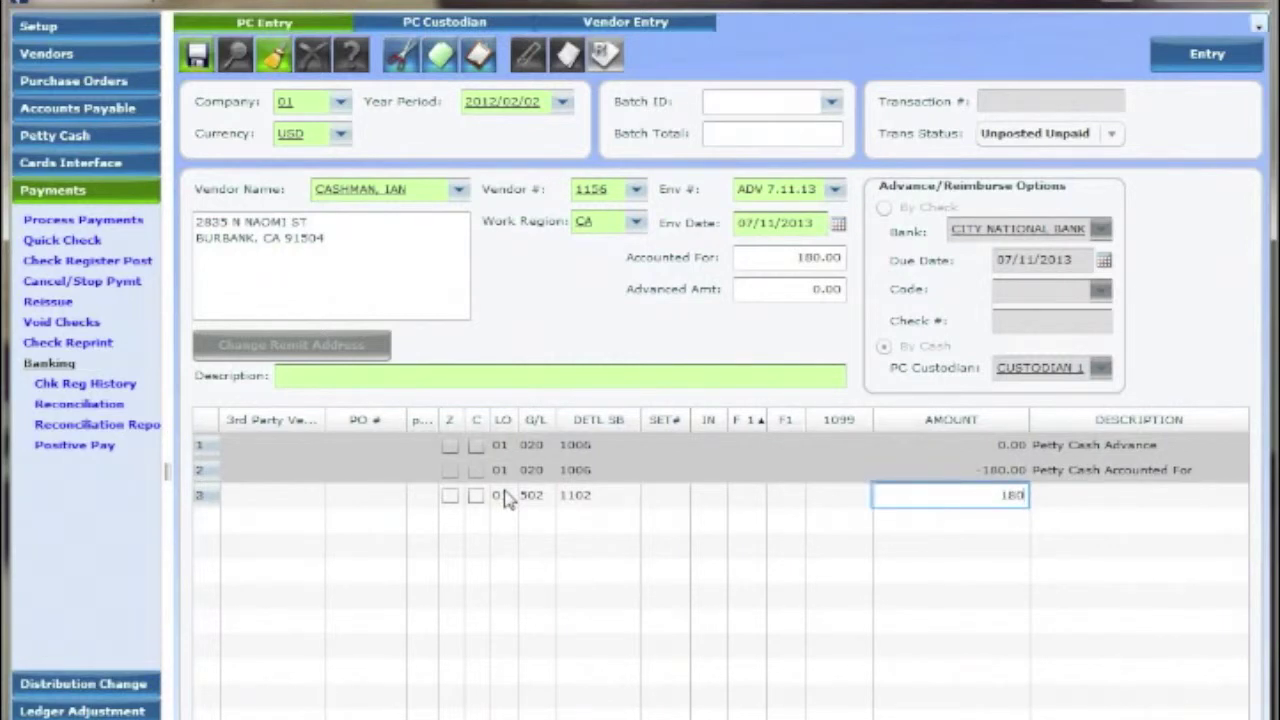
pyautogui.press('Tab')
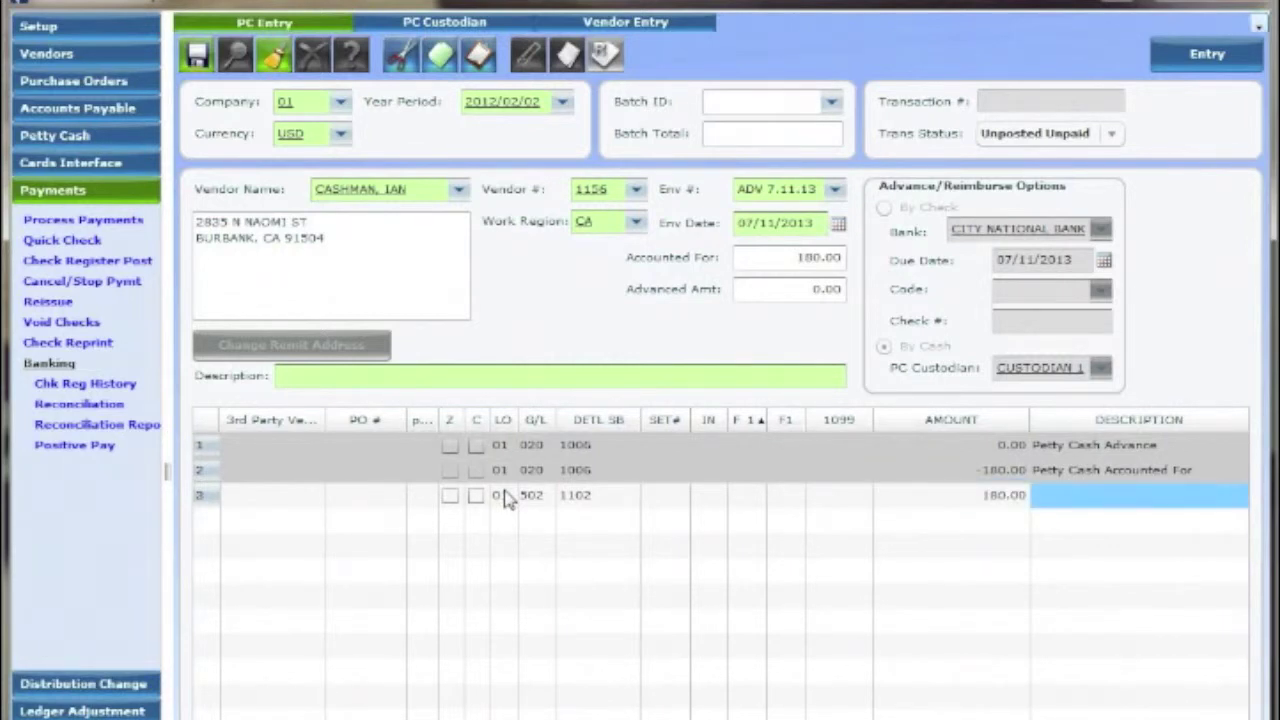
# - Set the advanced amount to 180.00 so the entry balances
pyautogui.click(786, 291)
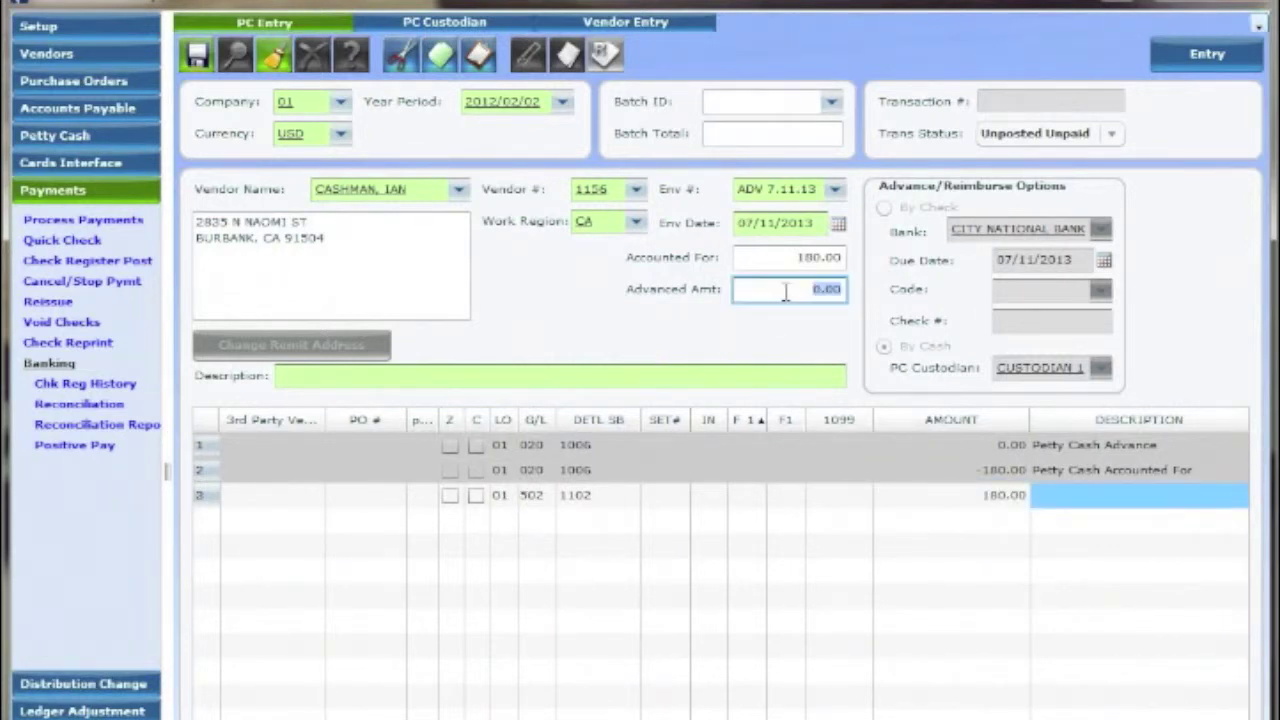
pyautogui.write('180')
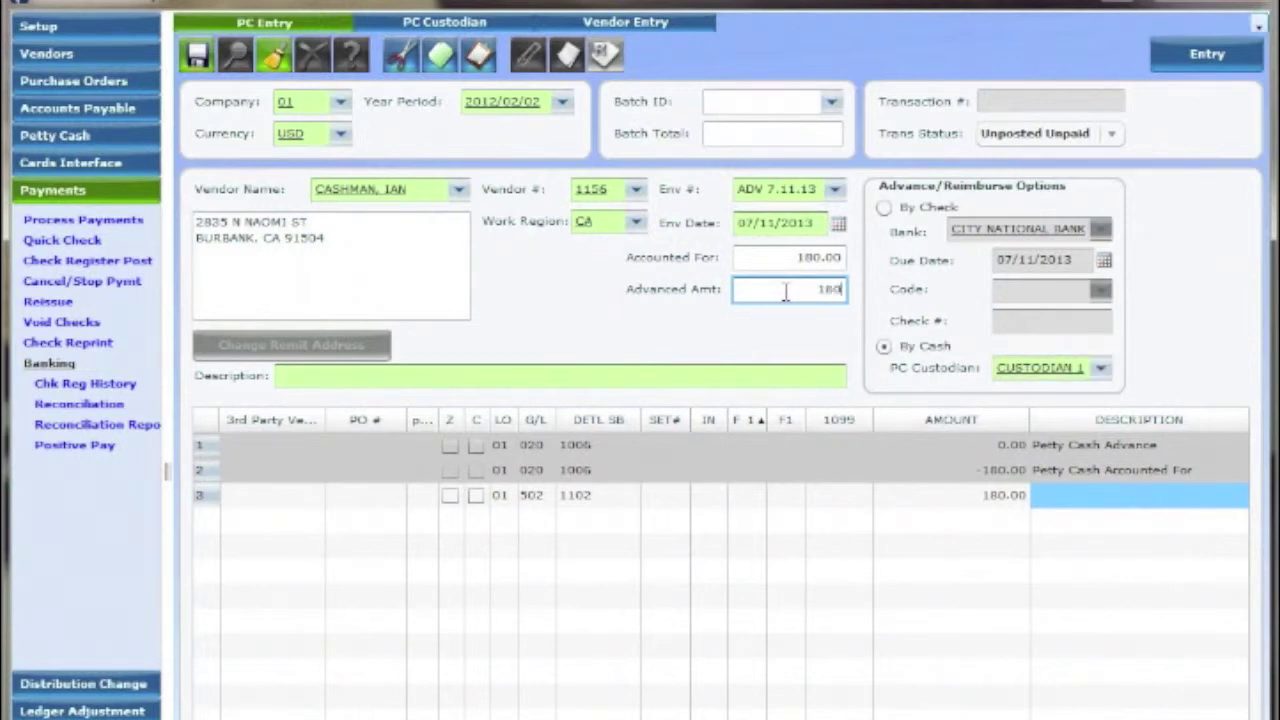
pyautogui.write('.0')
pyautogui.press('Tab')
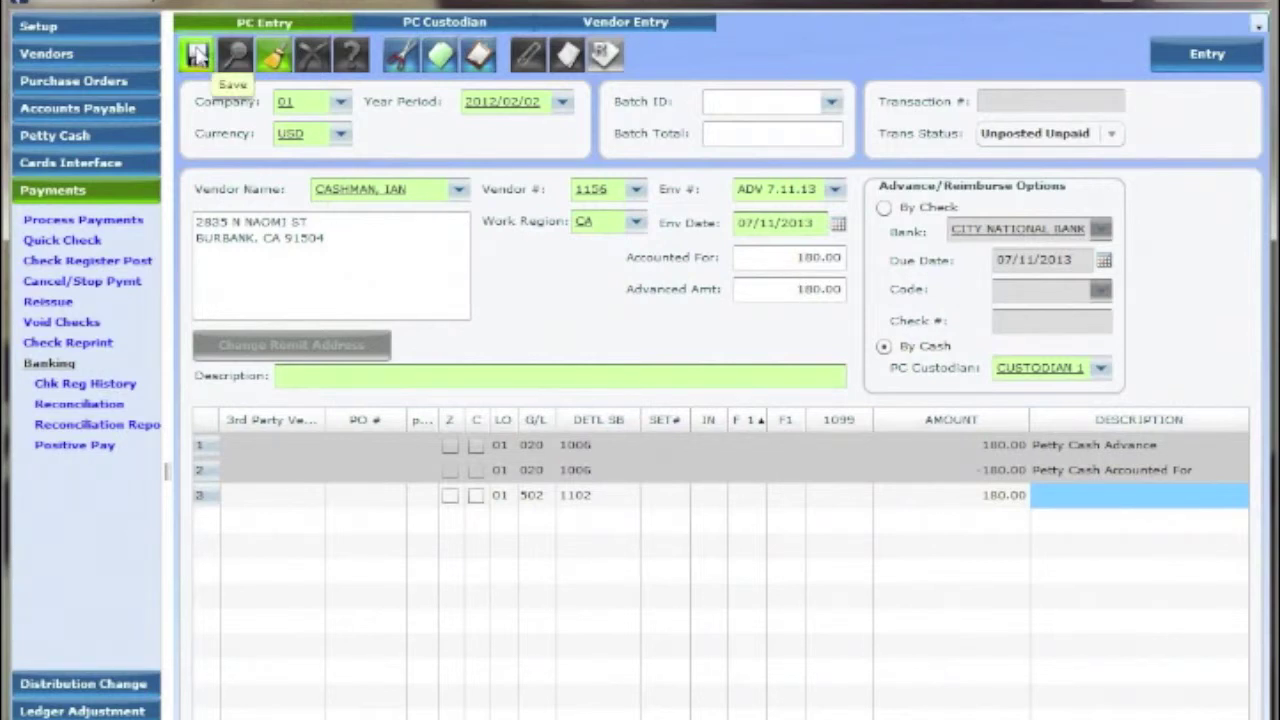
pyautogui.click(143, 145)
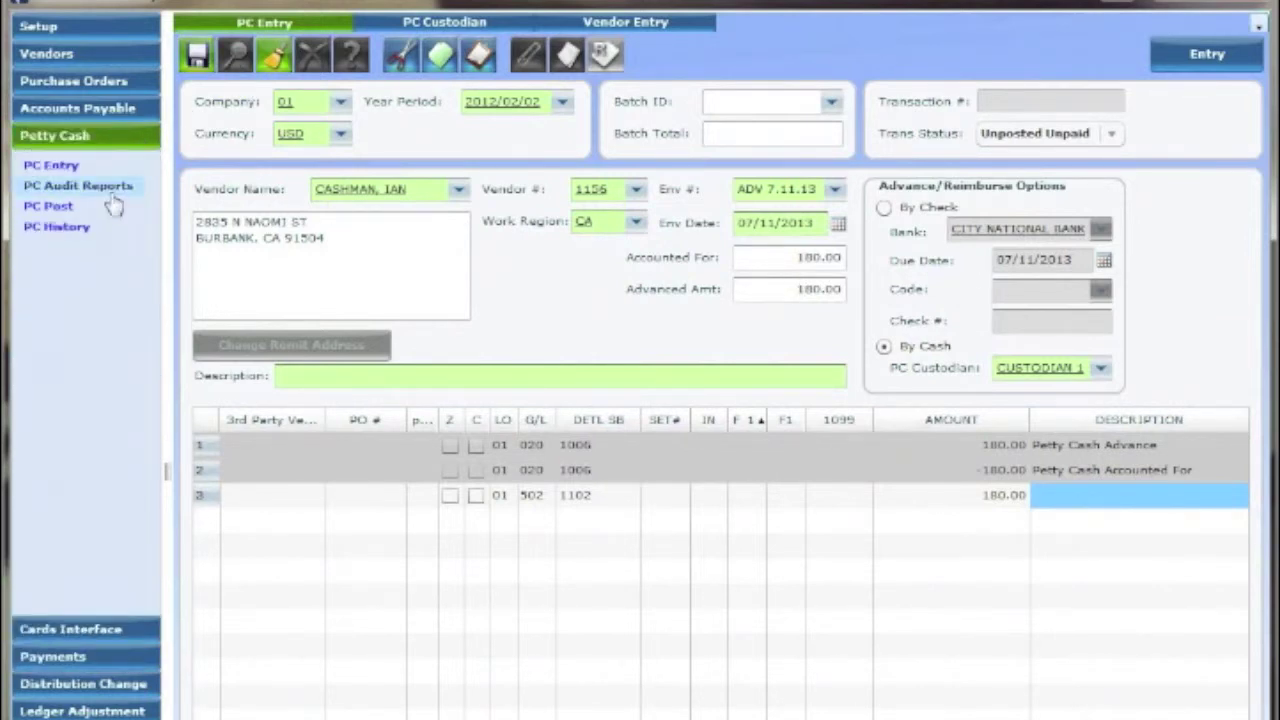